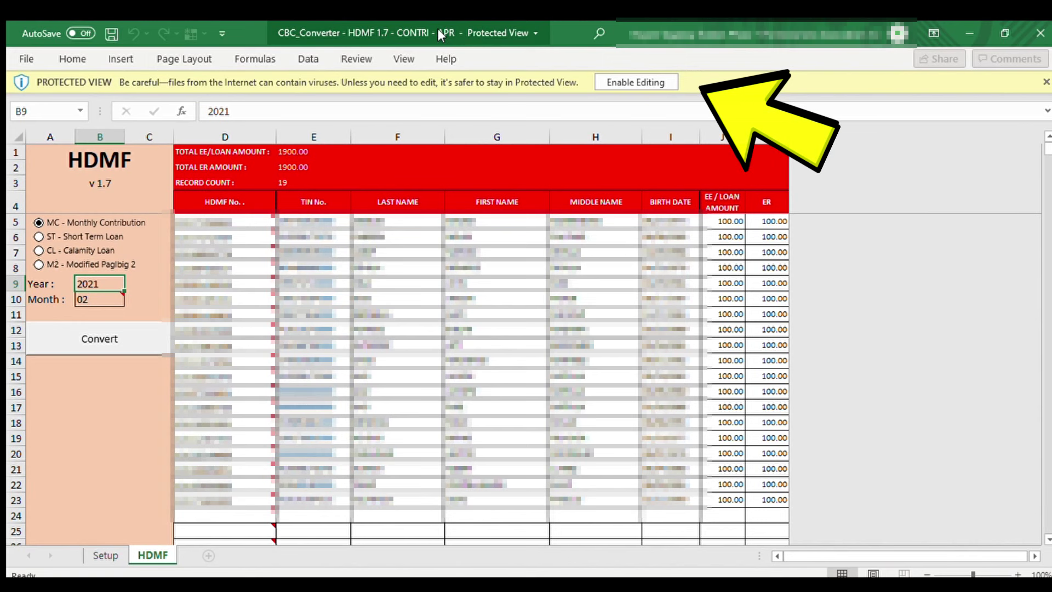
Step: Enable editing and macros in the CONTRI - APR converter workbook and save the settings on its Setup sheet
click(632, 83)
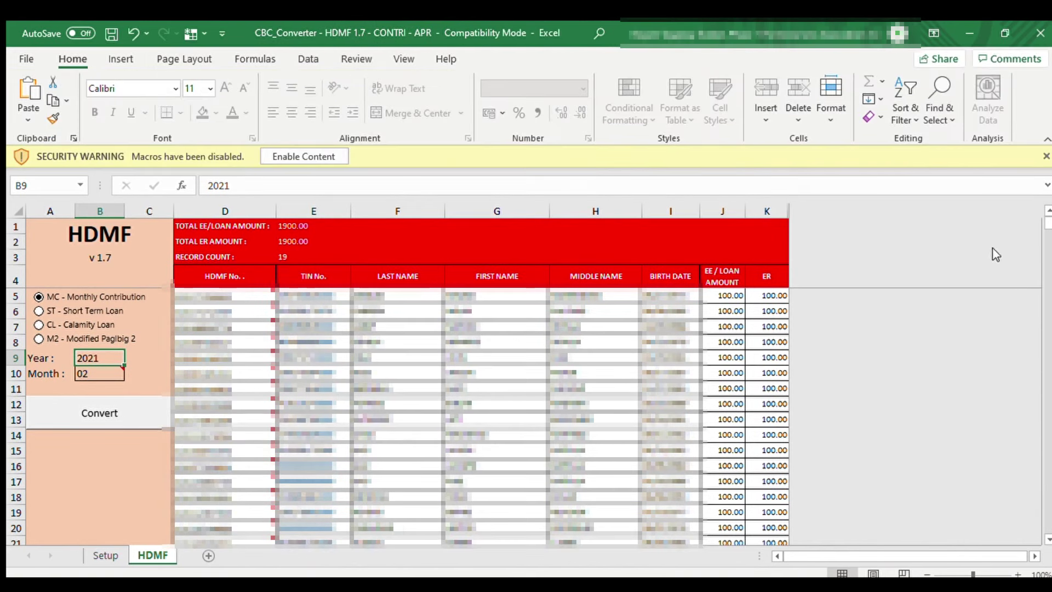
click(304, 156)
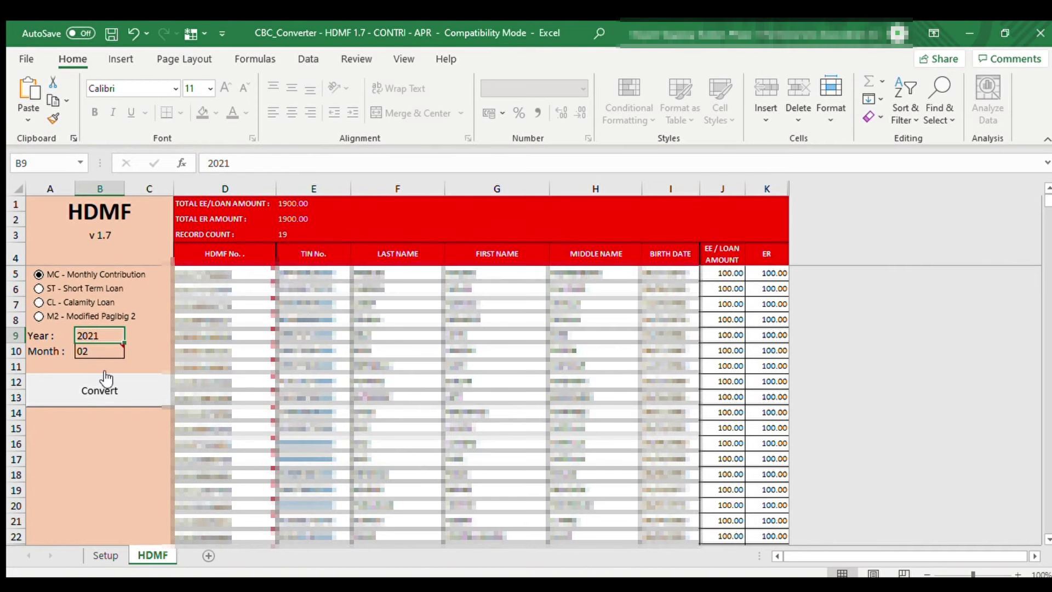
mouse_move(104, 353)
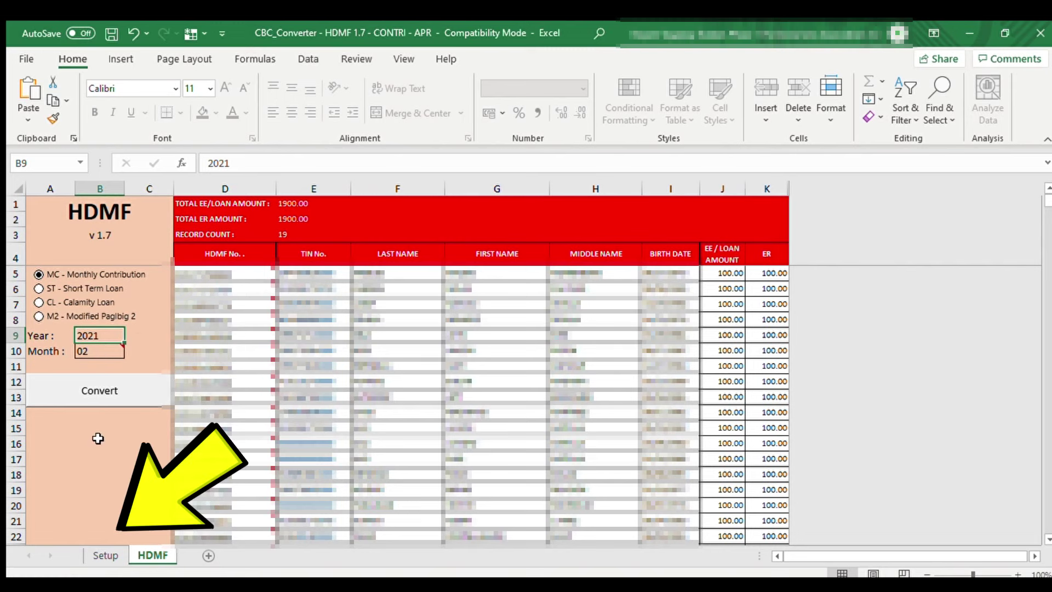
click(106, 556)
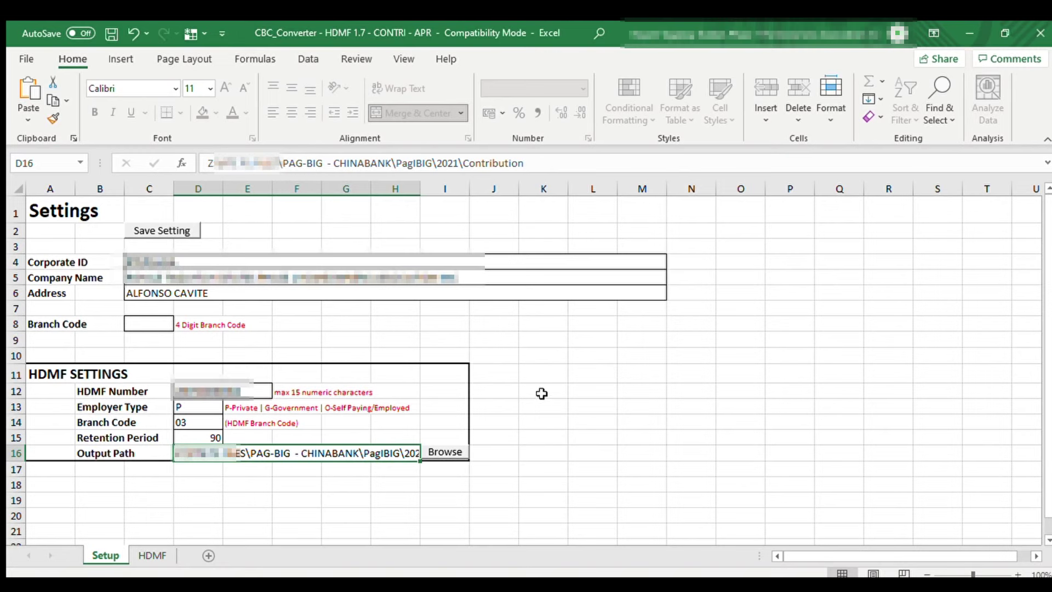
click(150, 232)
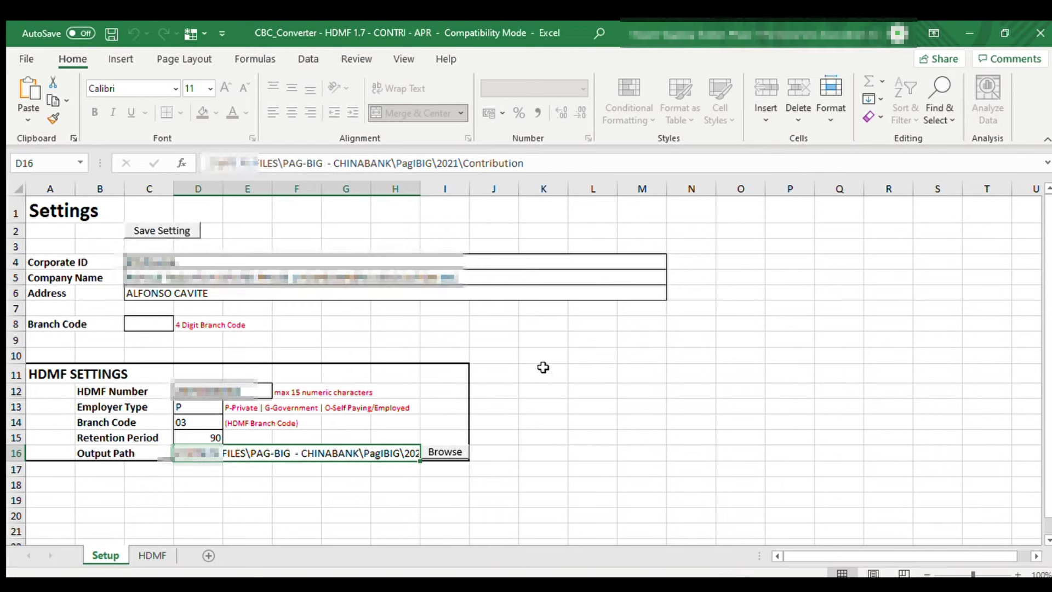
Step: Set the month to 04 on the HDMF sheet and convert the monthly contribution records
click(150, 554)
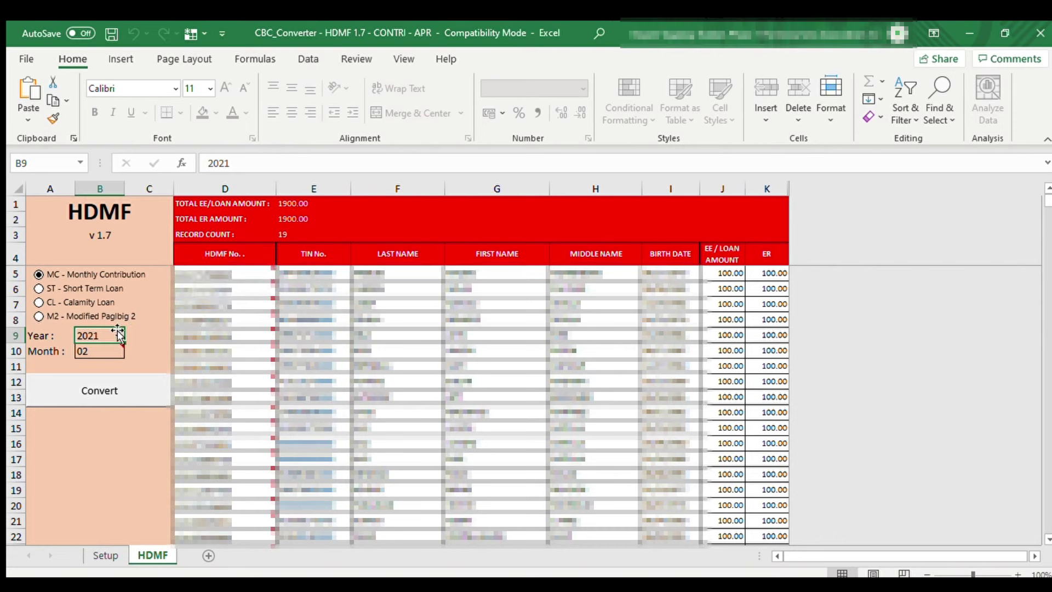
mouse_move(100, 350)
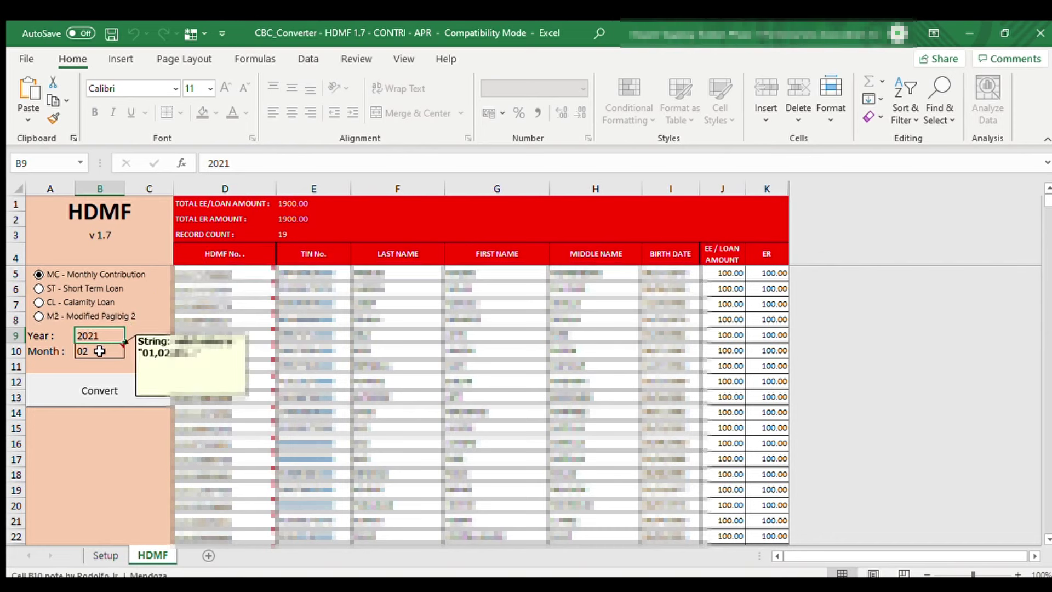
click(99, 350)
double_click(100, 351)
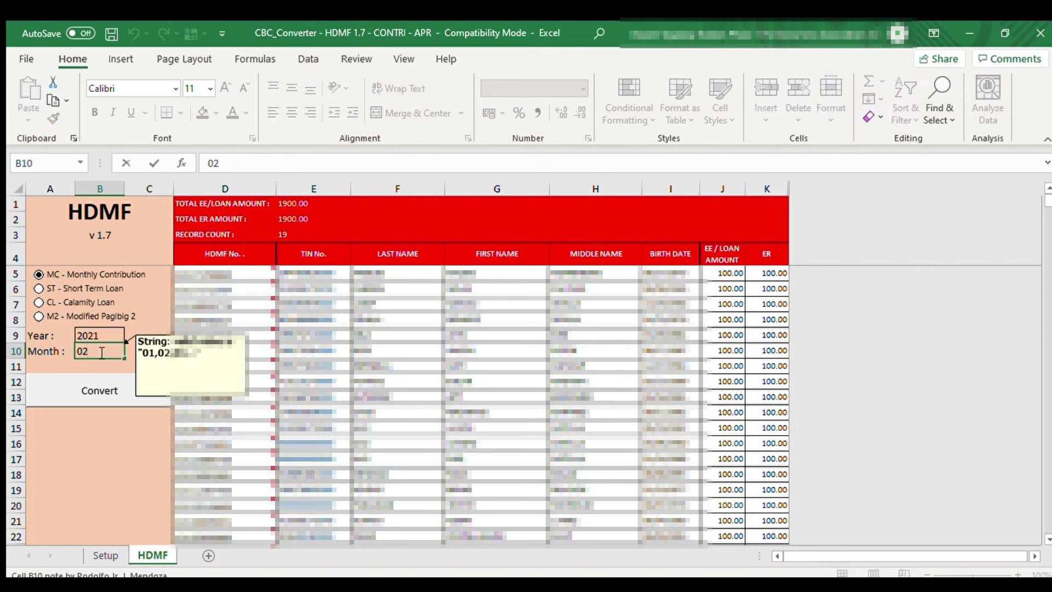
key(BackSpace)
text(4)
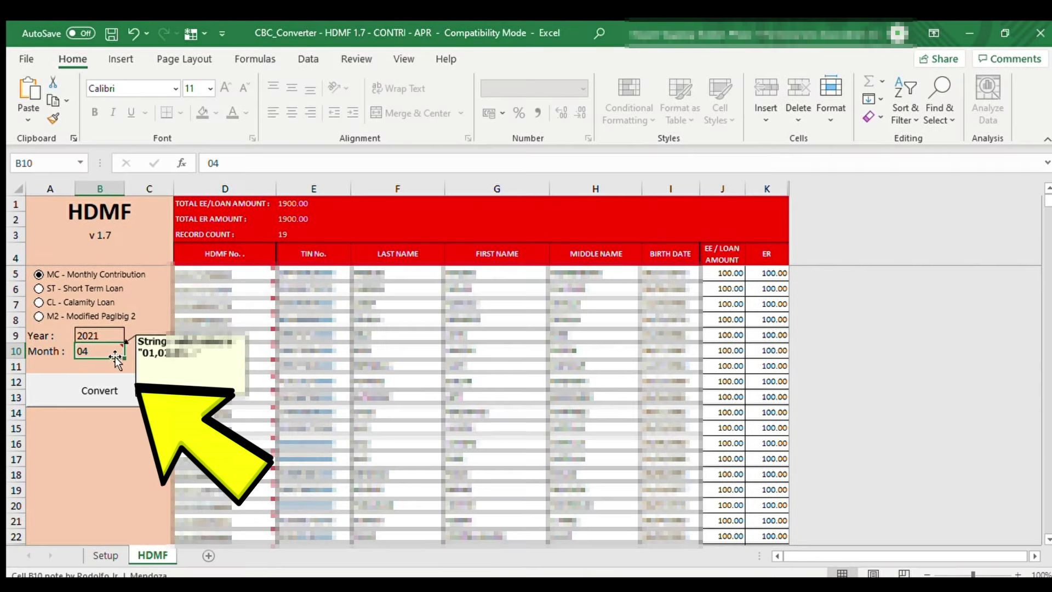
click(127, 393)
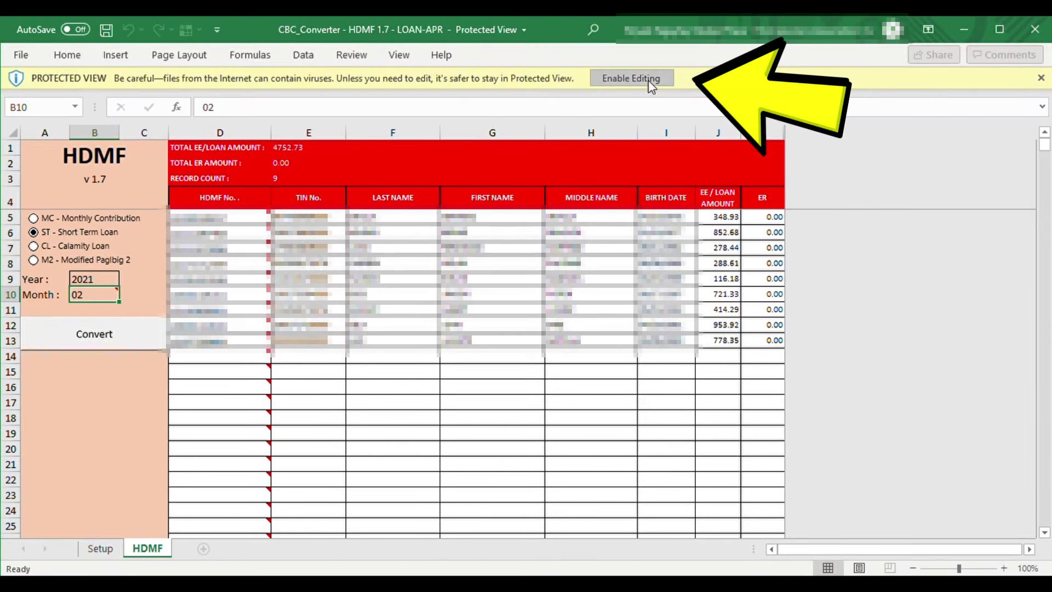
Step: Enable editing and macros in the LOAN-APR converter workbook and show its HDMF sheet
click(651, 80)
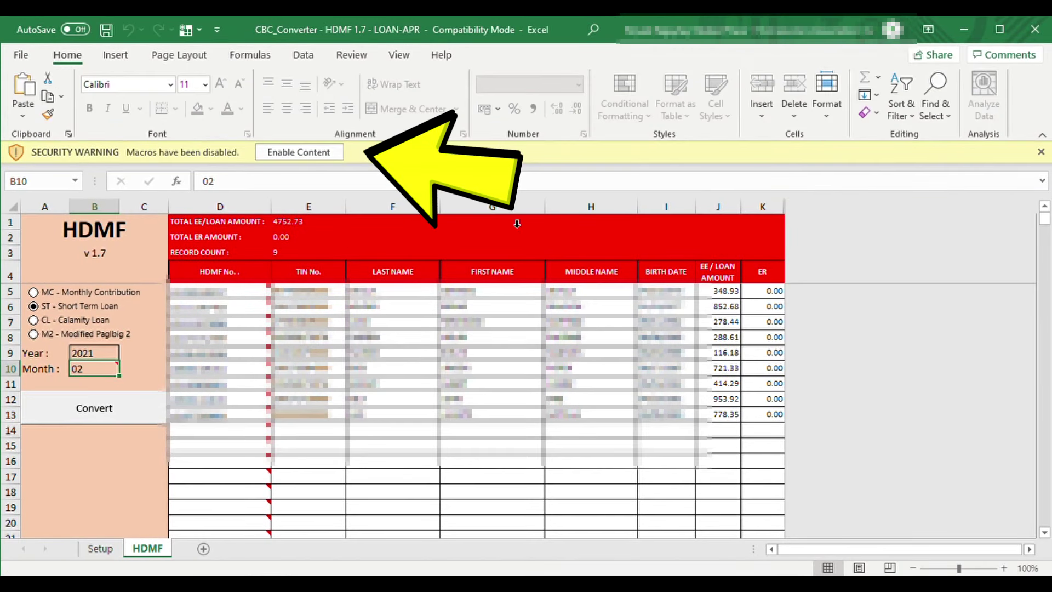
click(296, 153)
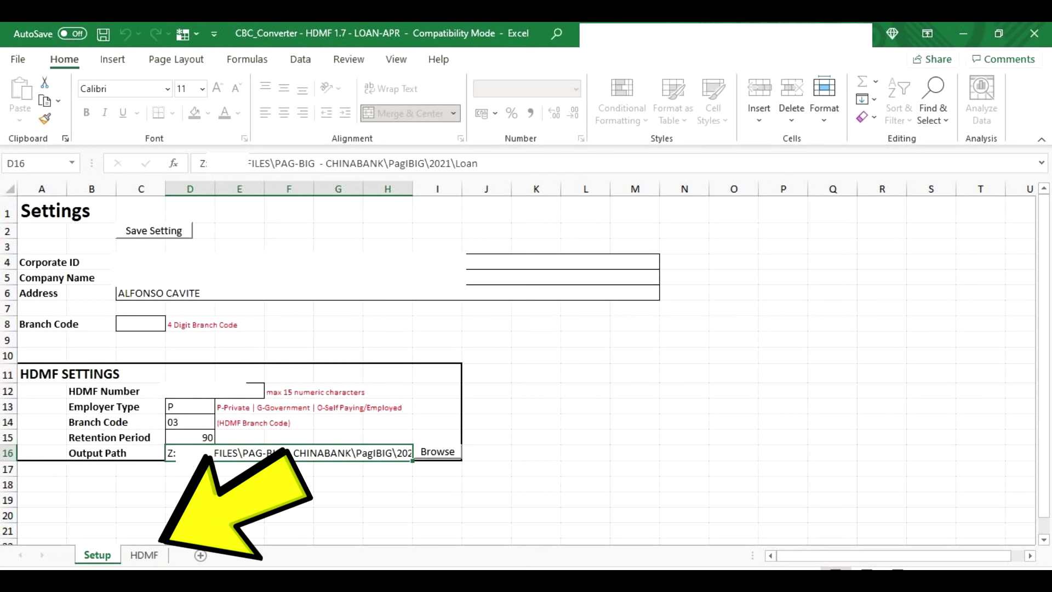
key(ctrl+Page_Down)
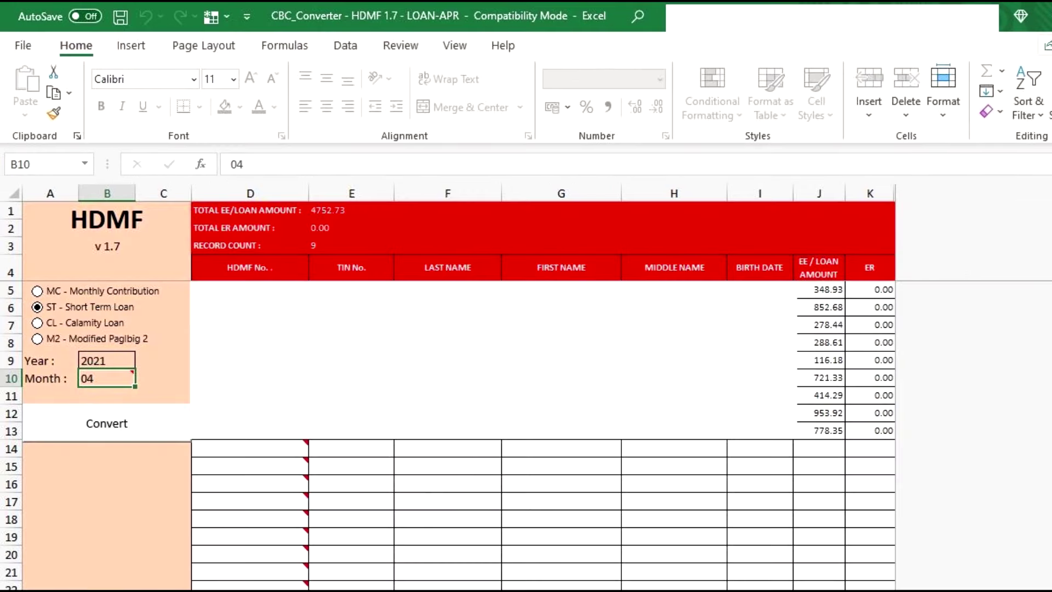
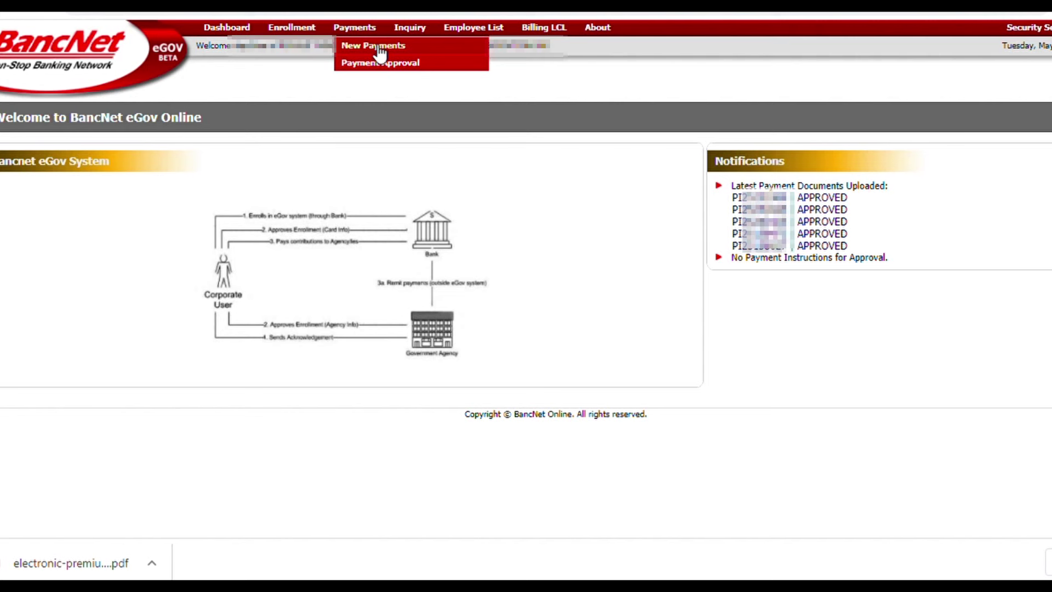
Step: Submit the April MC contribution file as a new BancNet eGov payment for Pag-ibig Contributions and Loans, profile Pag-ibig, format PAG-IBIG MCL
click(378, 47)
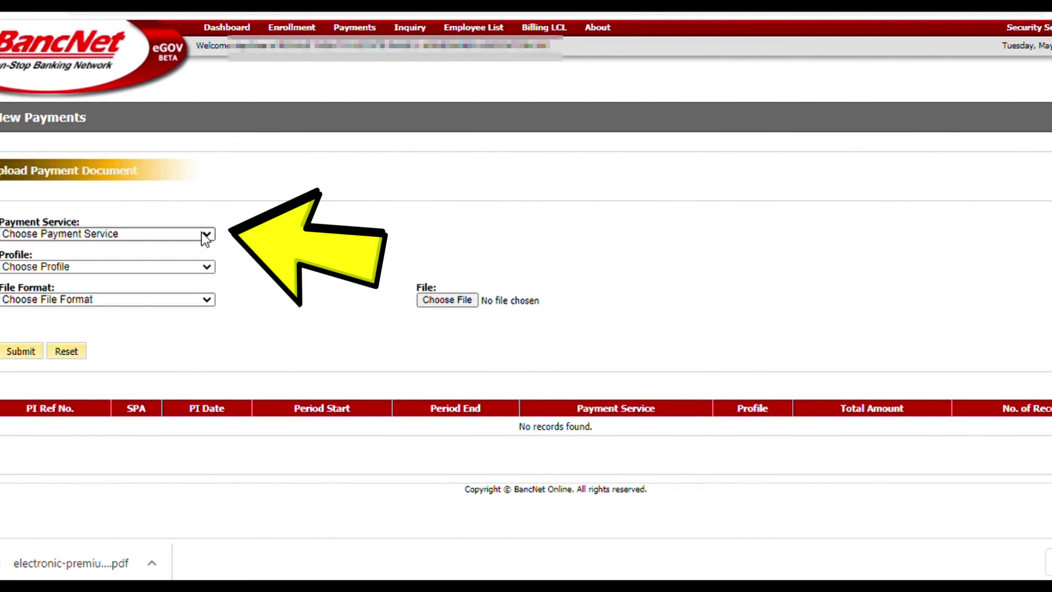
click(159, 305)
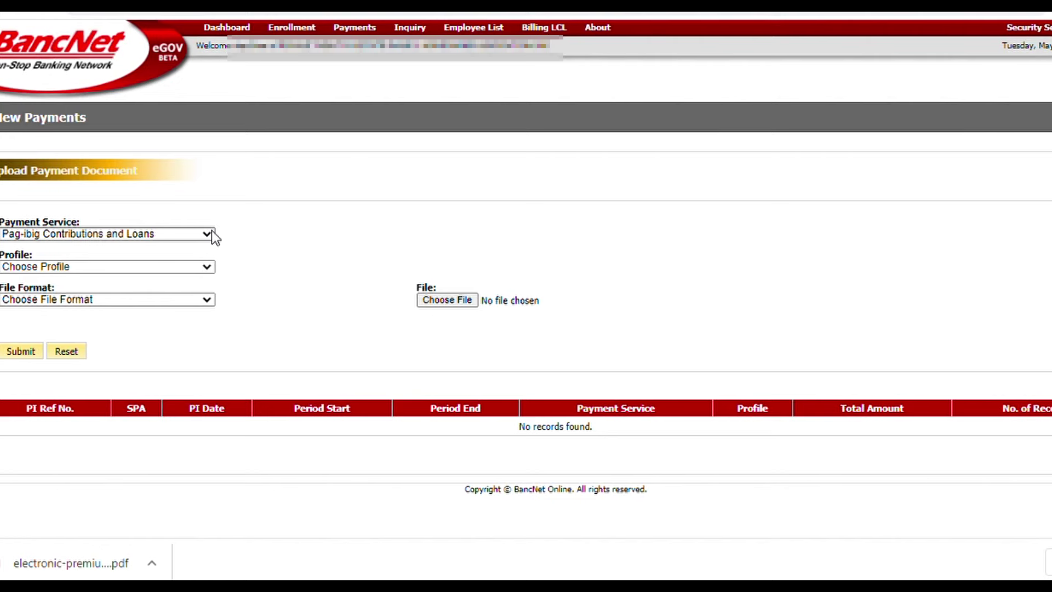
click(170, 296)
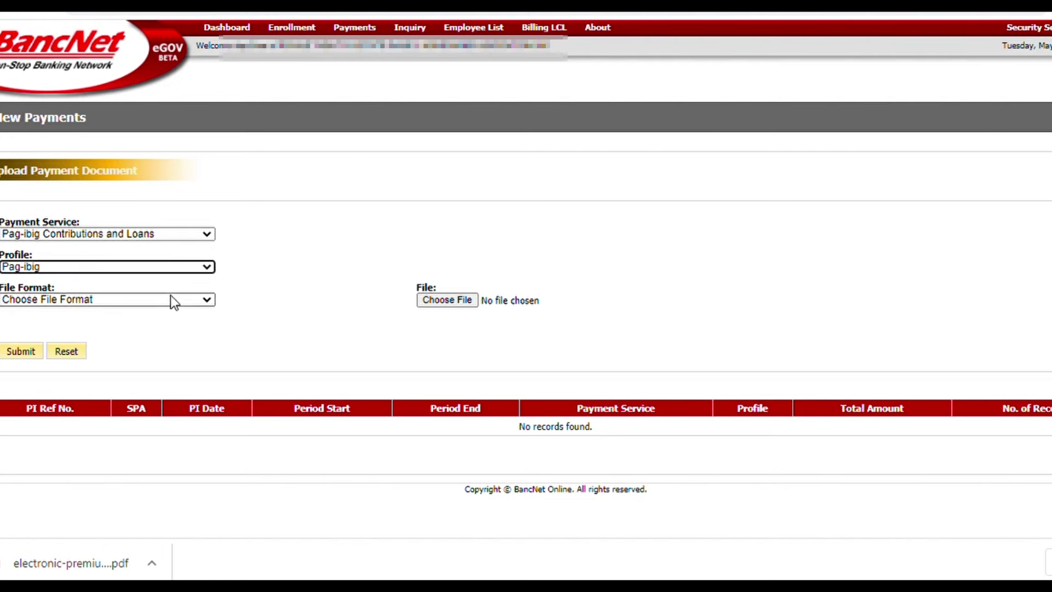
click(179, 324)
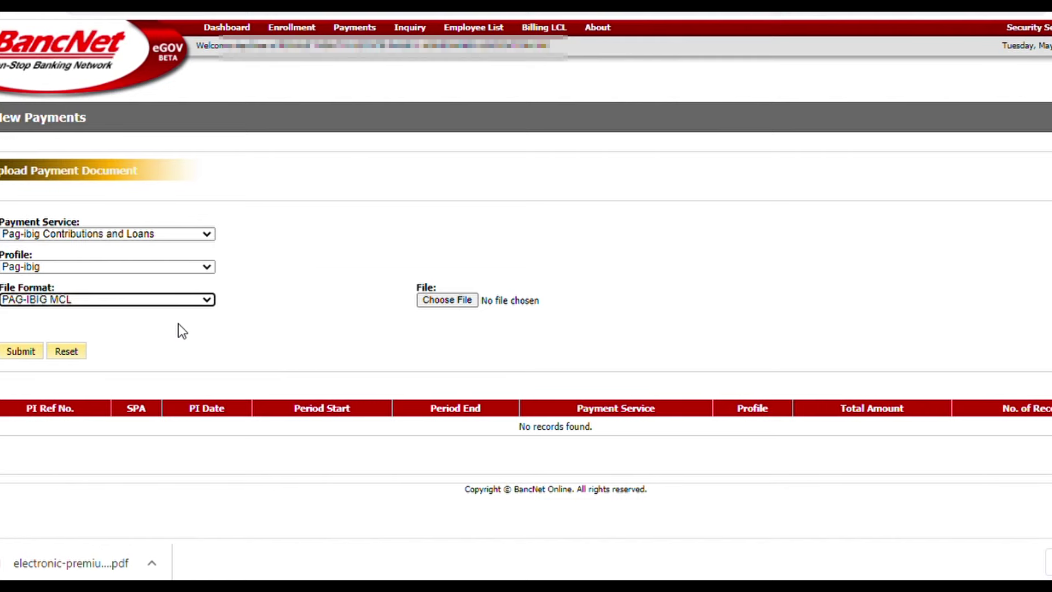
click(438, 304)
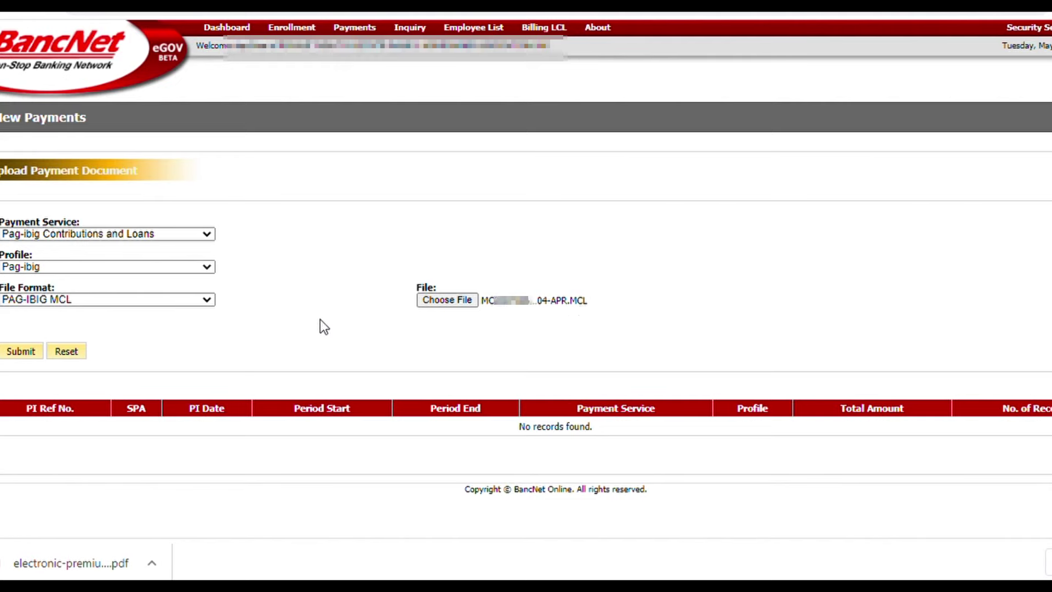
click(21, 351)
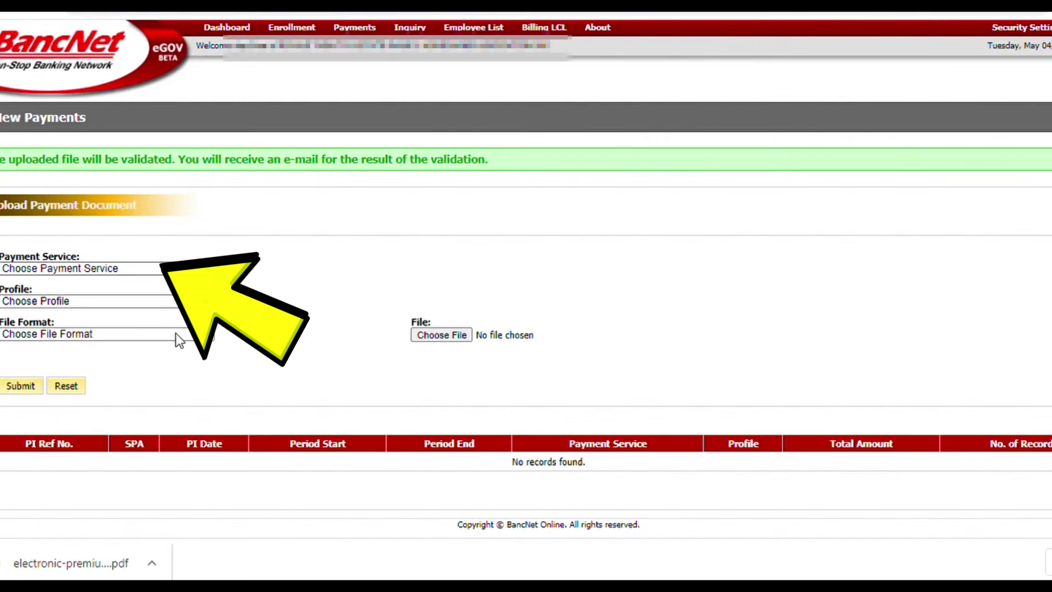
Step: Submit the April ST loan file for Pag-ibig Contributions and Loans with profile Pag-ibig and format PAG-IBIG MCL
key(Down)
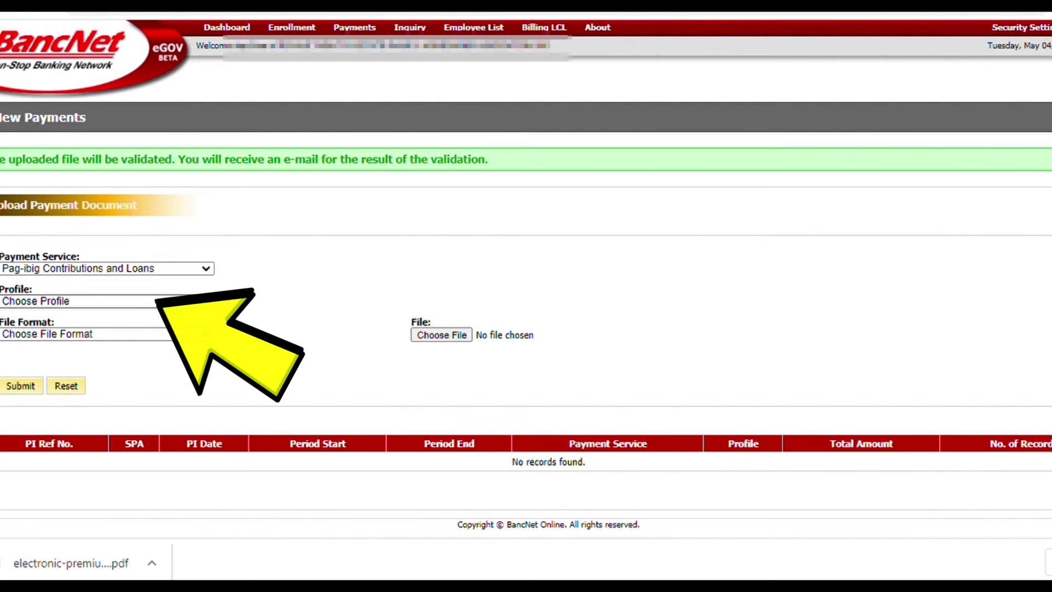
key(Down)
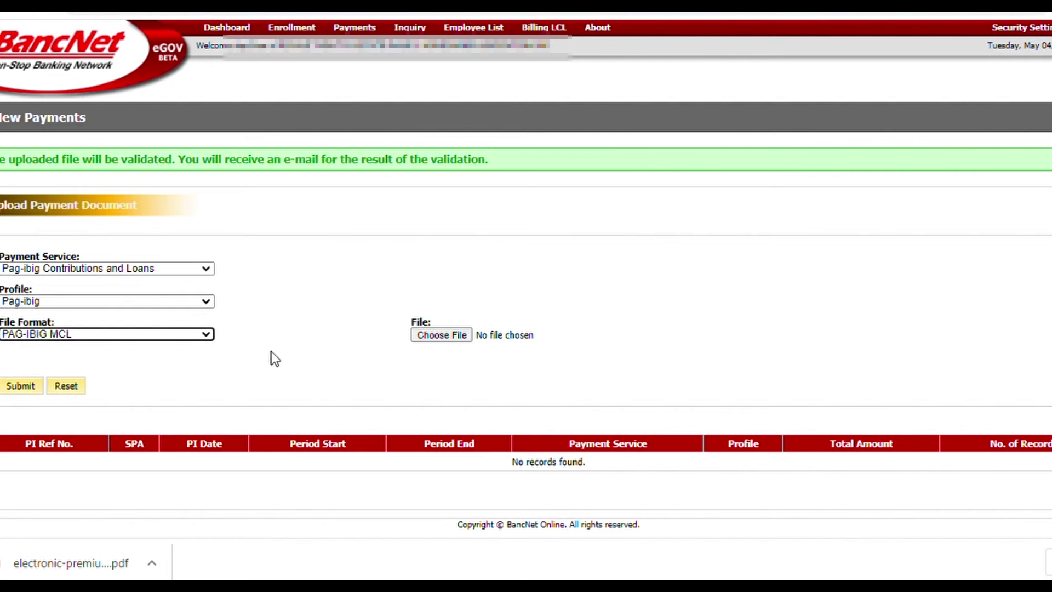
click(432, 340)
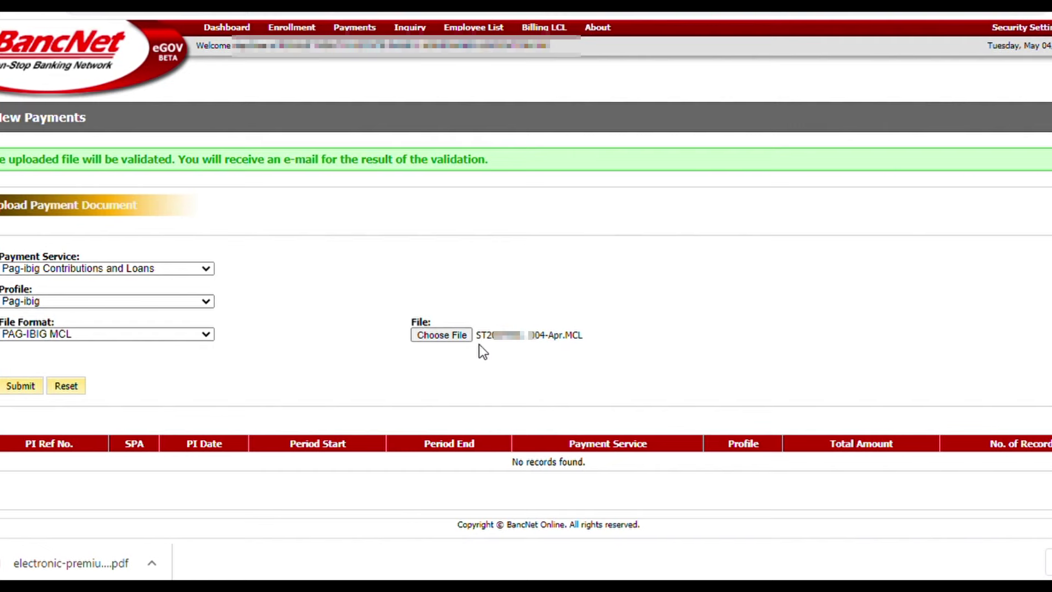
click(24, 387)
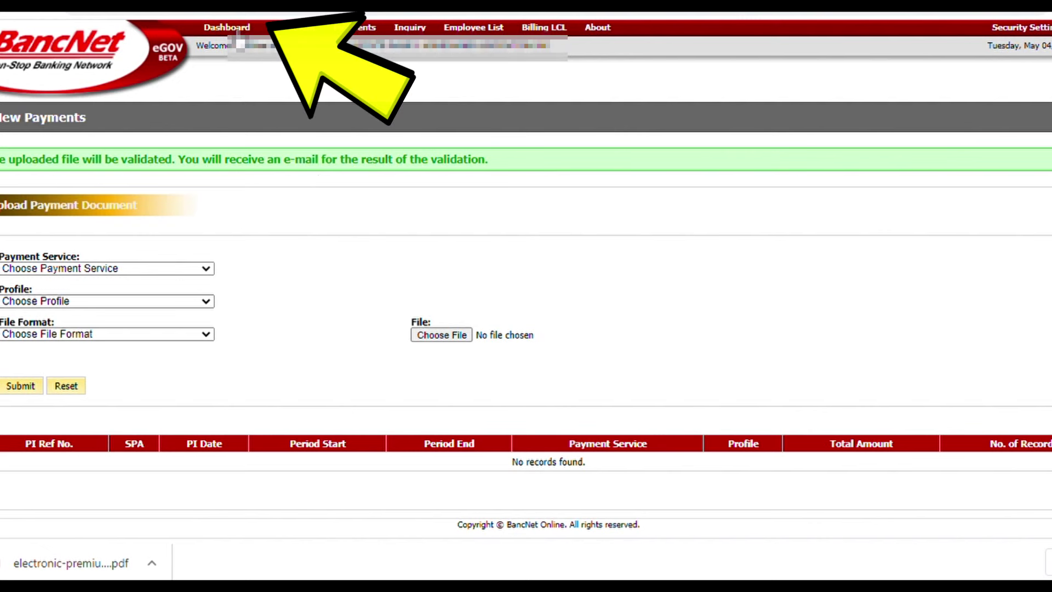
Step: Reload the dashboard to check the validation status of the uploaded Pag-ibig files
click(238, 31)
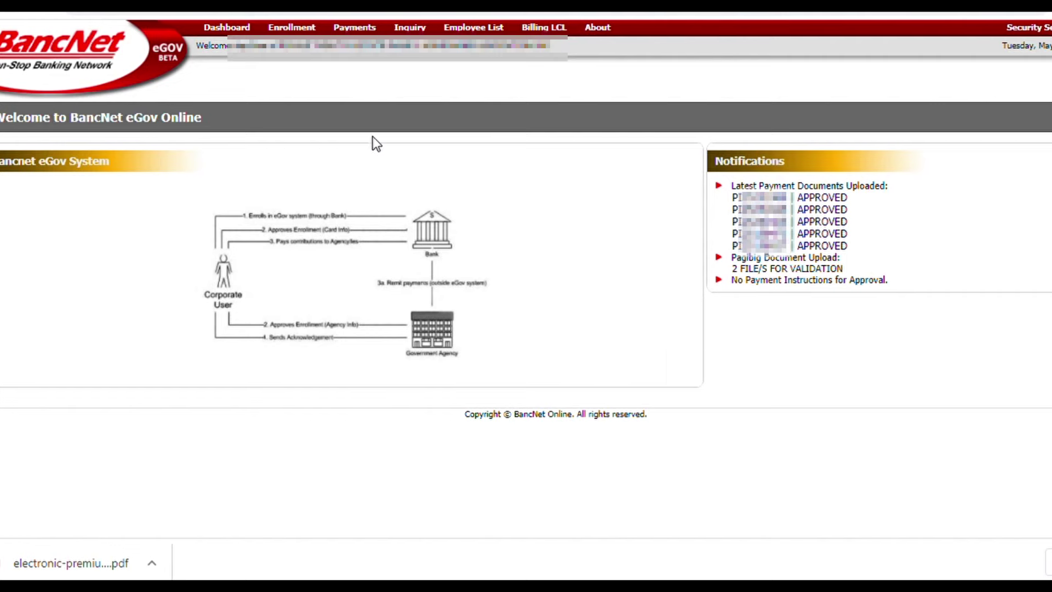
click(239, 32)
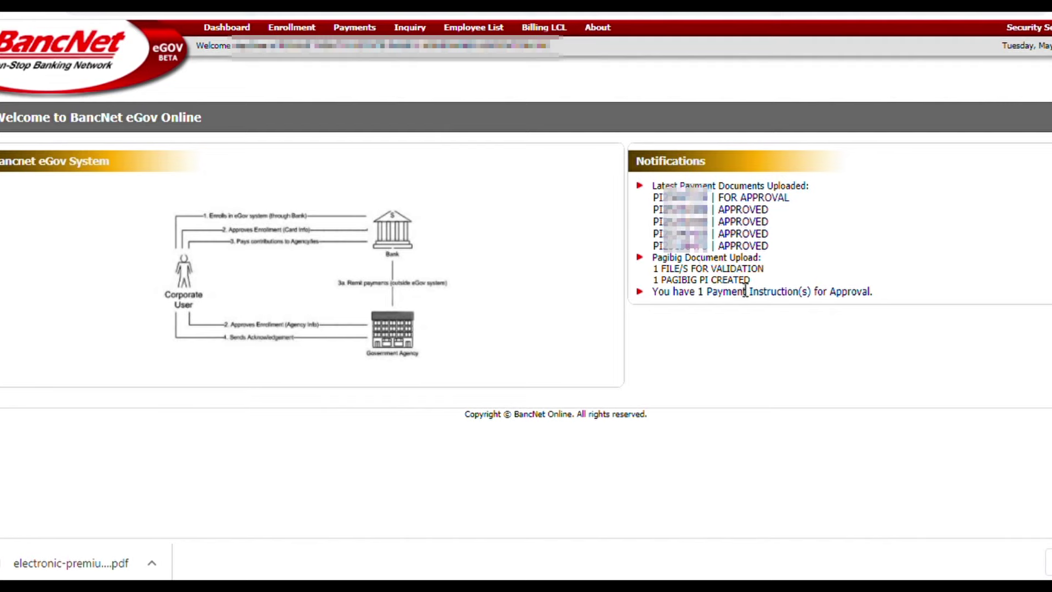
click(225, 32)
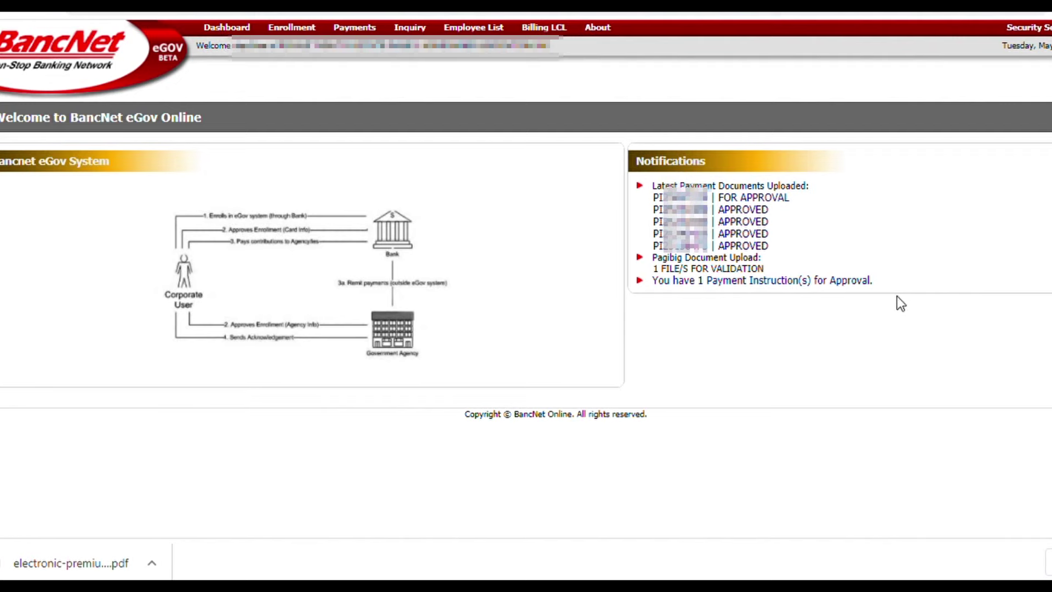
Step: Approve the pending April 2021 Pag-ibig contribution payment instruction, entering the card PIN and agreeing to the Terms and Conditions
click(797, 282)
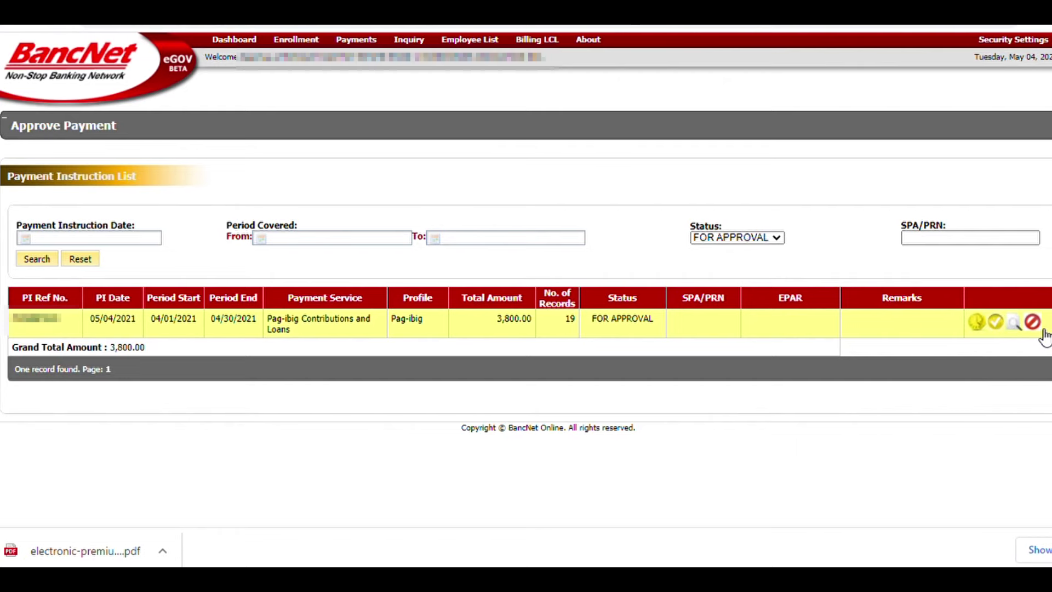
click(1004, 329)
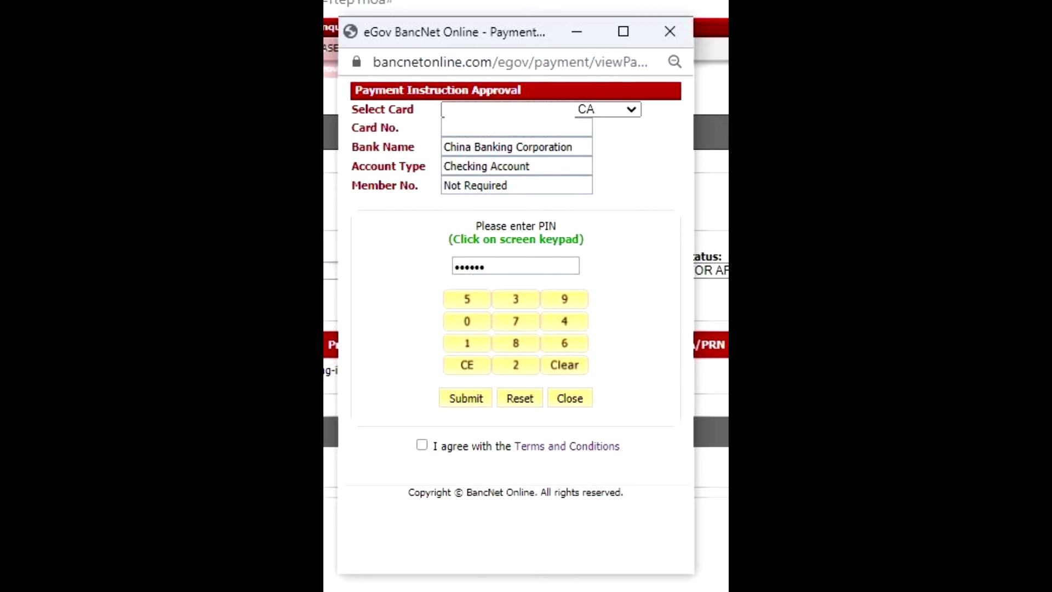
click(421, 444)
click(466, 398)
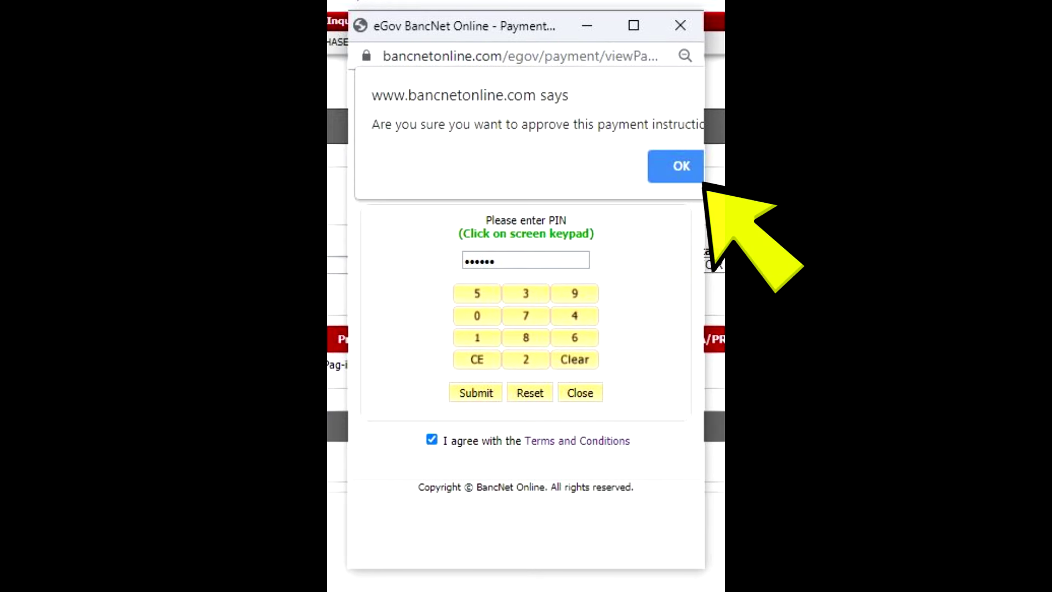
click(680, 166)
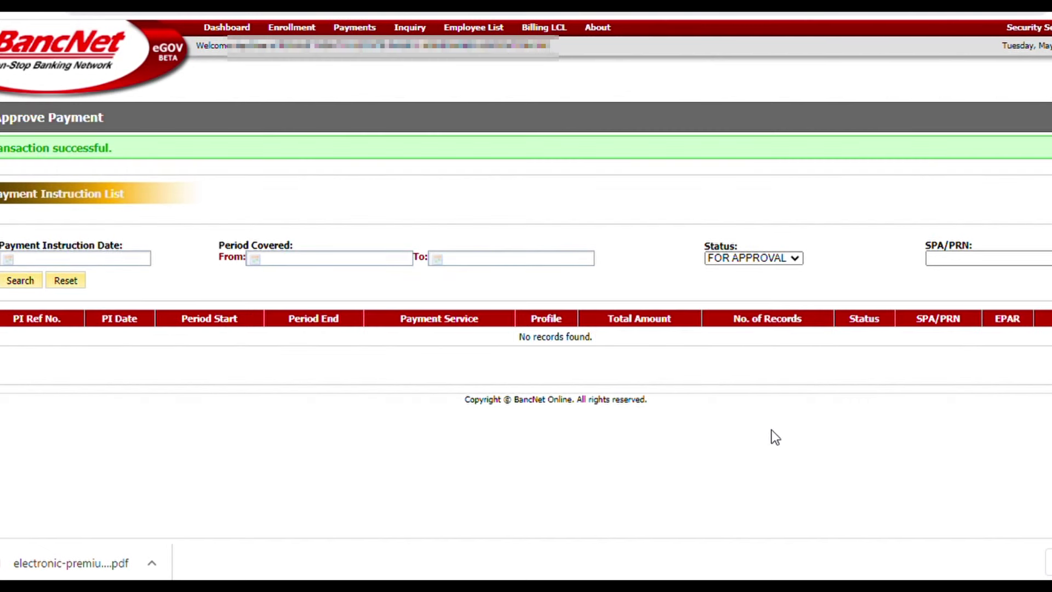
Step: Approve the pending April 2021 Pag-ibig loan payment instruction and return to the dashboard
click(238, 29)
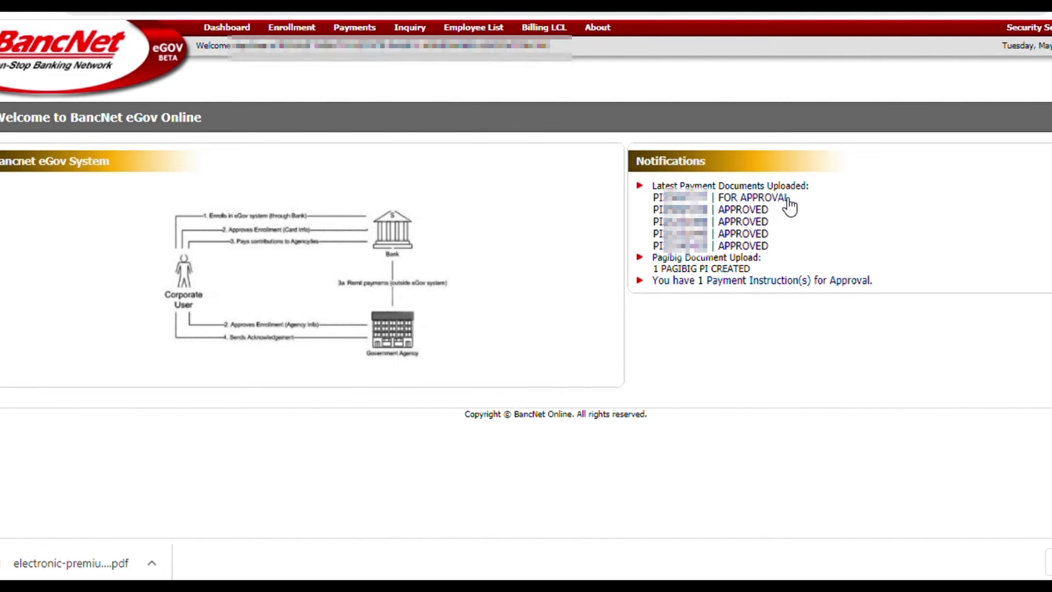
click(820, 281)
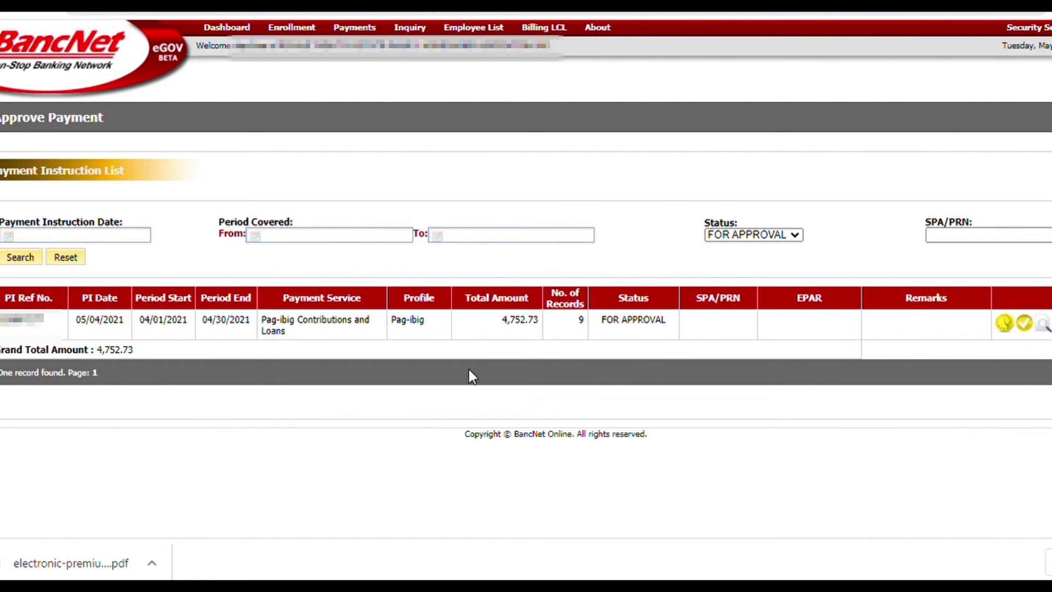
click(1028, 328)
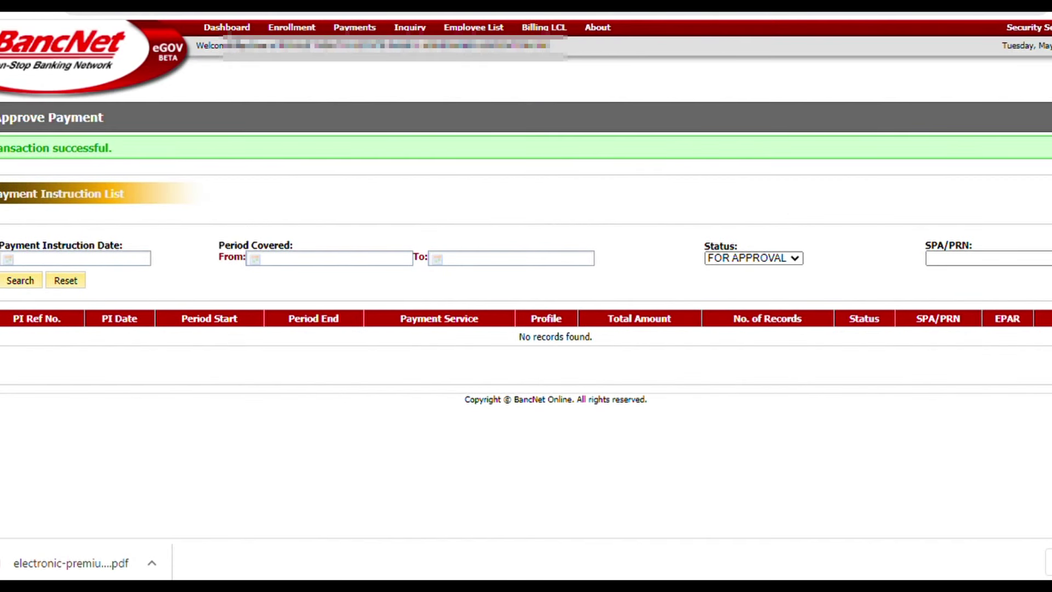
click(236, 31)
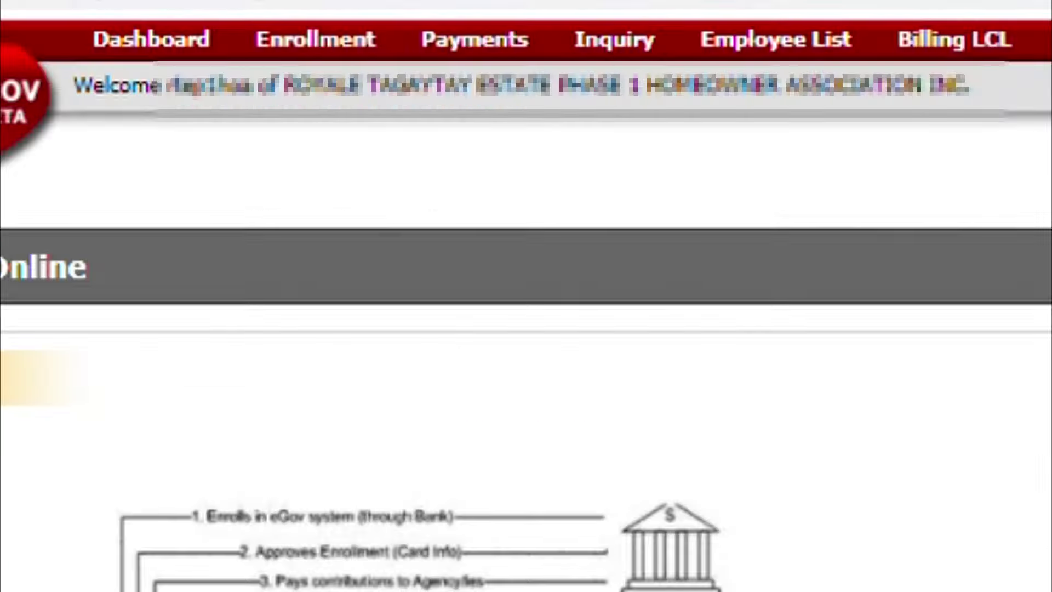
Step: Search the payment inquiry for payment instructions dated 05/04/2021, keeping the status at ALL
mouse_move(414, 28)
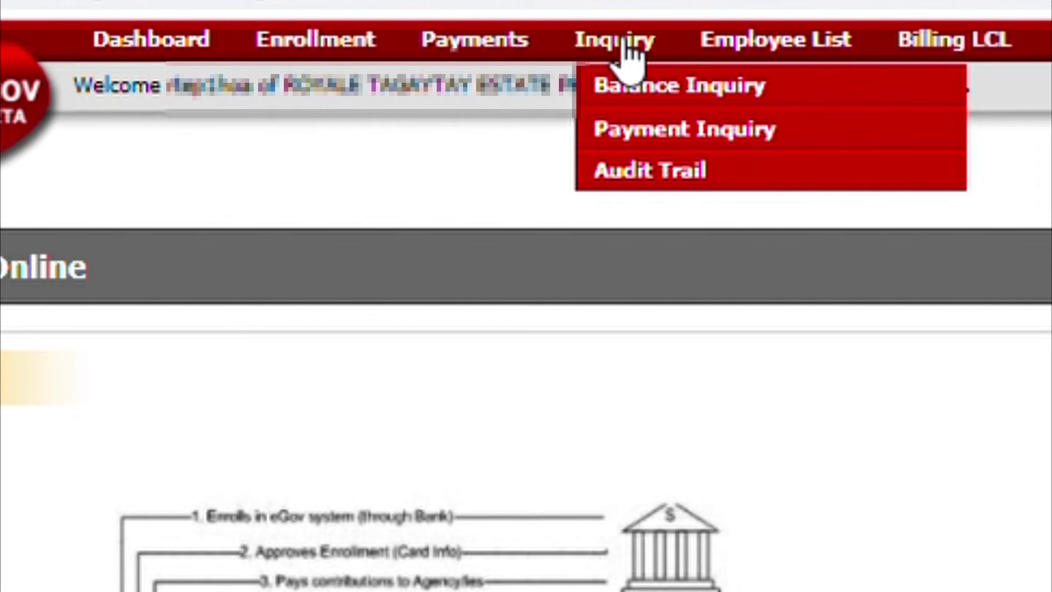
click(744, 140)
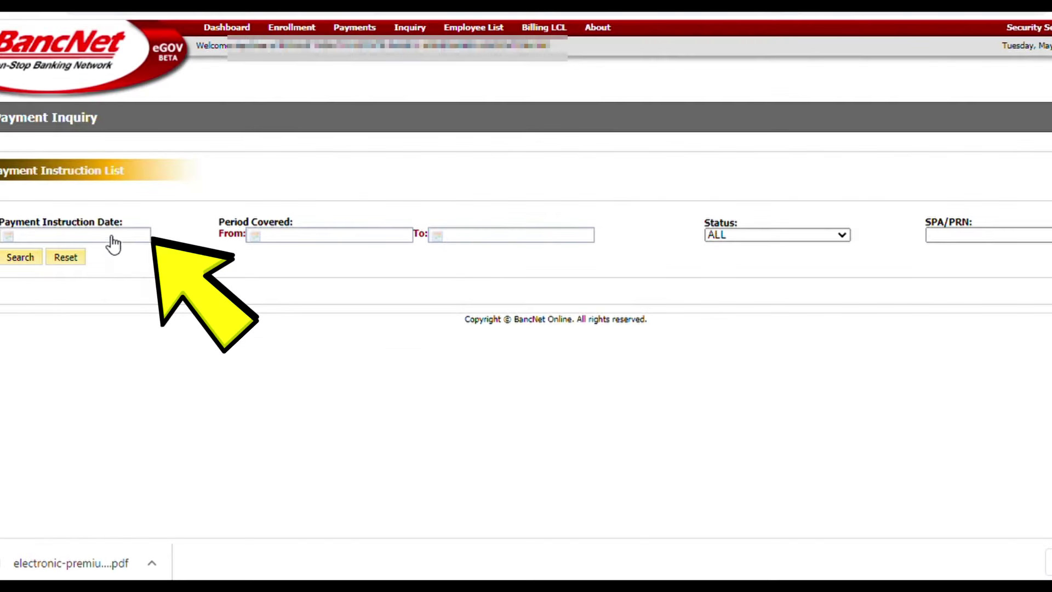
click(115, 236)
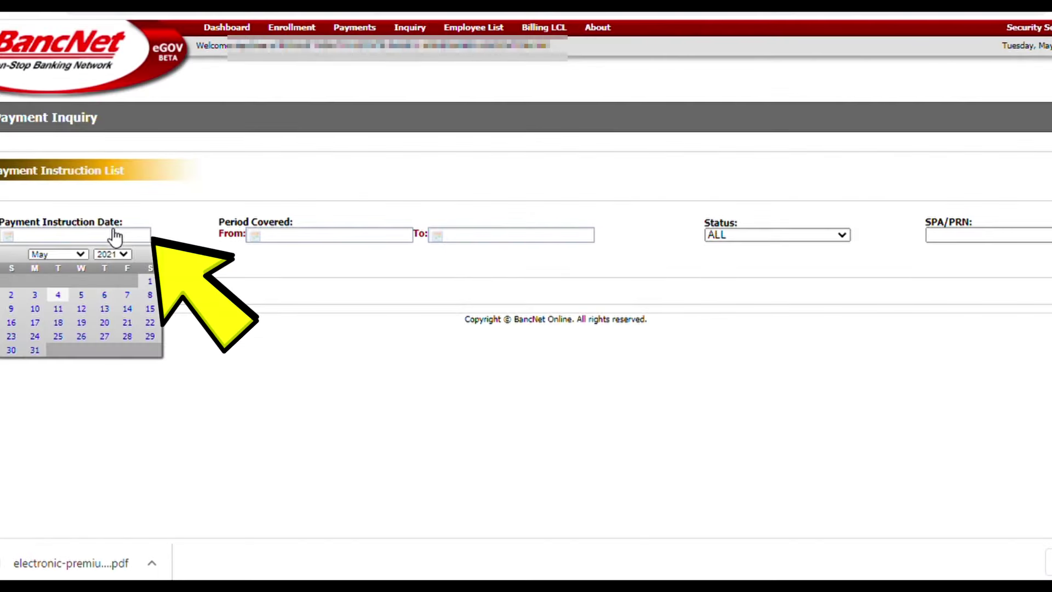
click(58, 296)
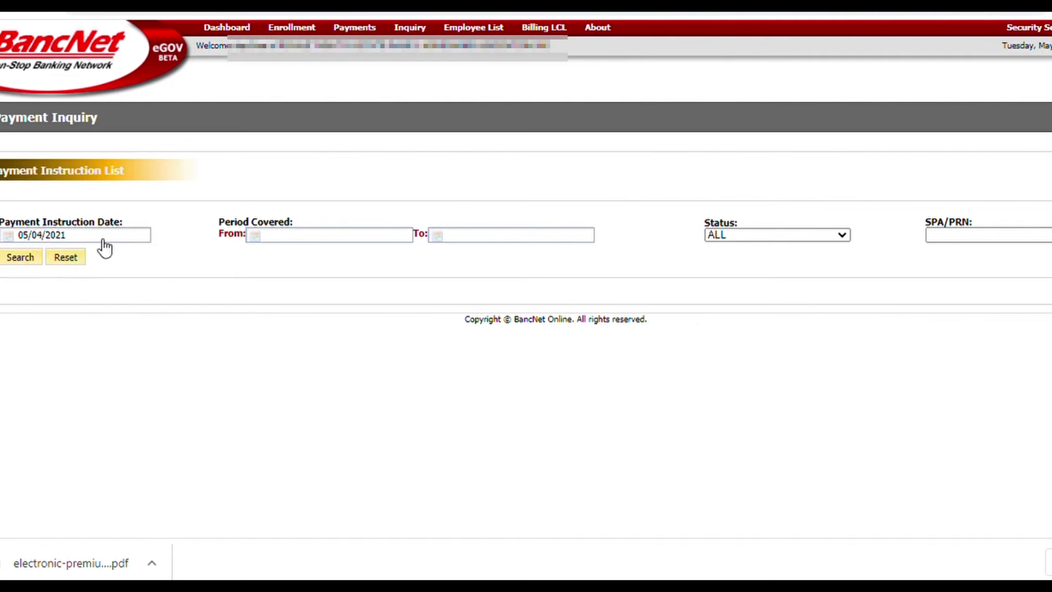
click(27, 258)
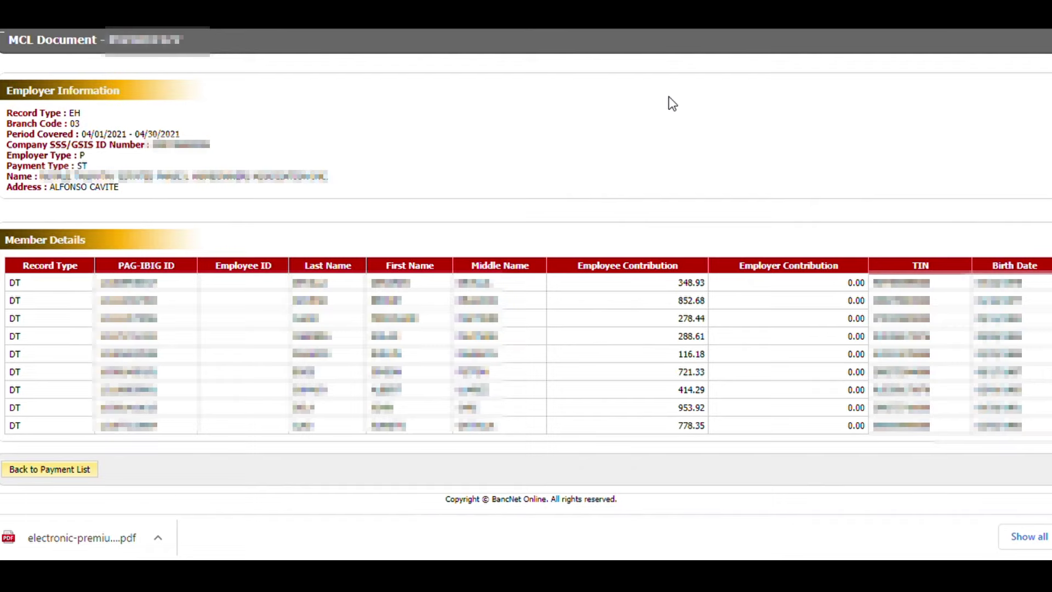
Step: Print the MCL document of the April 2021 Pag-ibig ST loan payment and return to the payment list
key(ctrl+p)
click(835, 468)
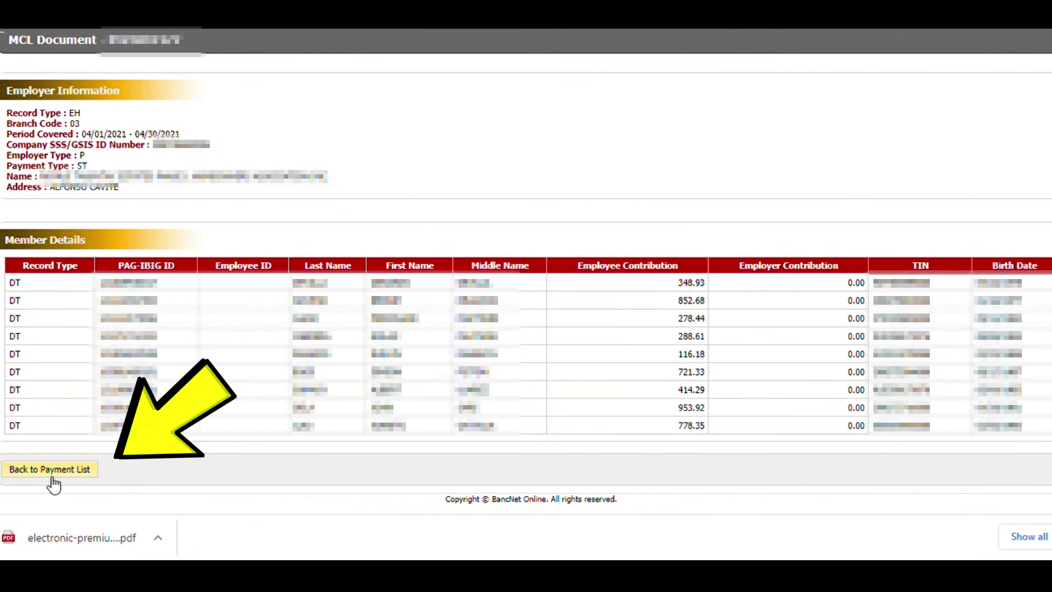
click(52, 479)
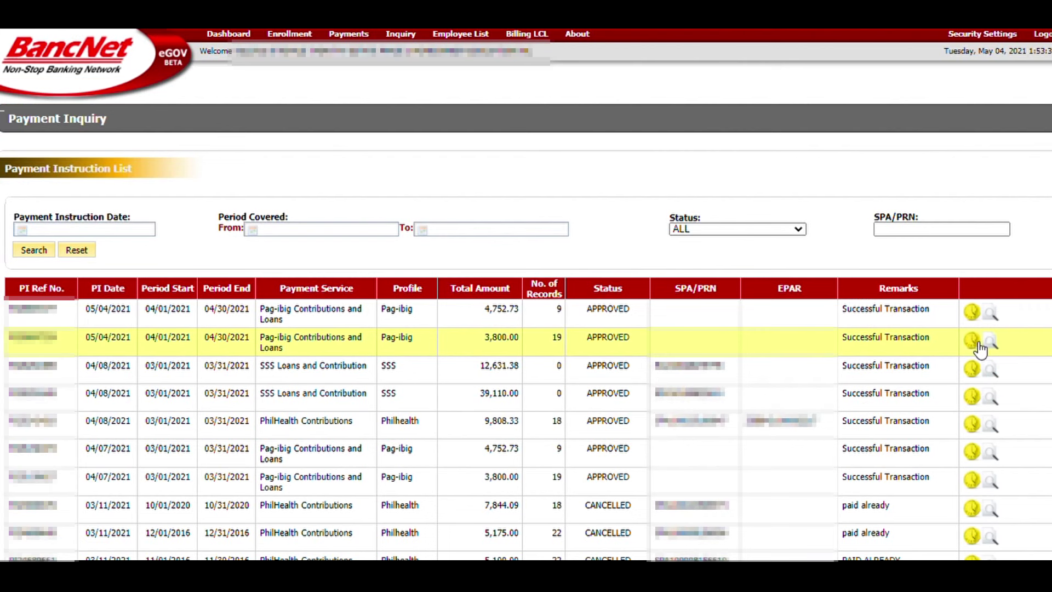